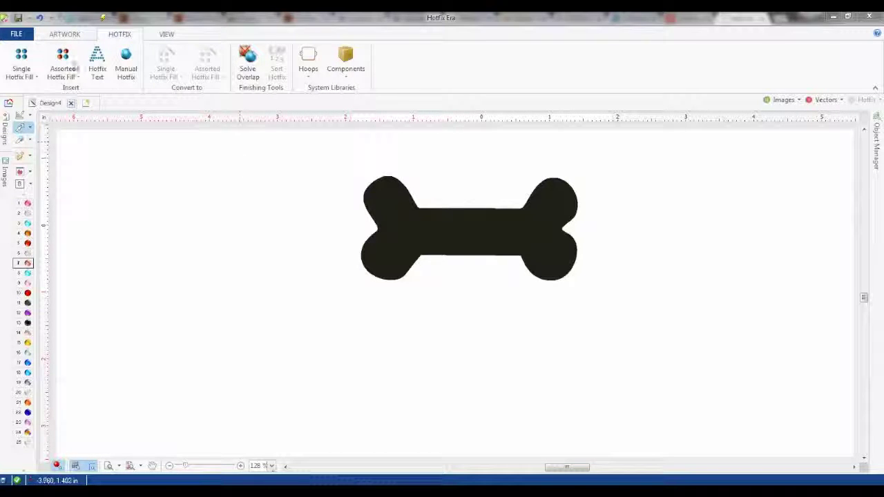
Step: Choose Area with Hotfix - Uniform Fill and trace the bone's top edge and upper-left lobe
left_click(21, 72)
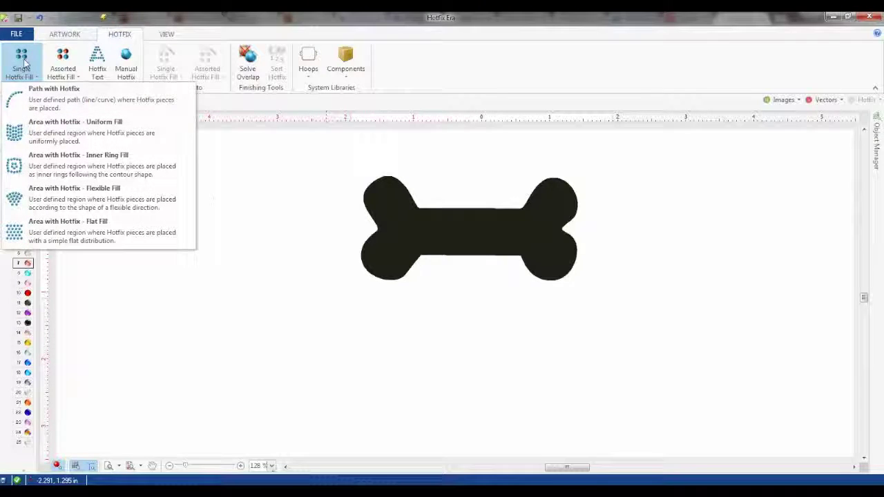
left_click(71, 134)
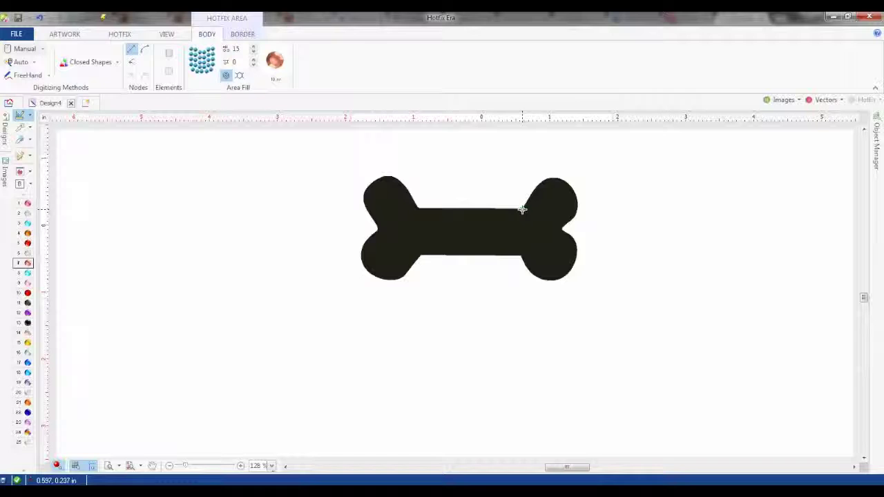
left_click(522, 209)
left_click(416, 208)
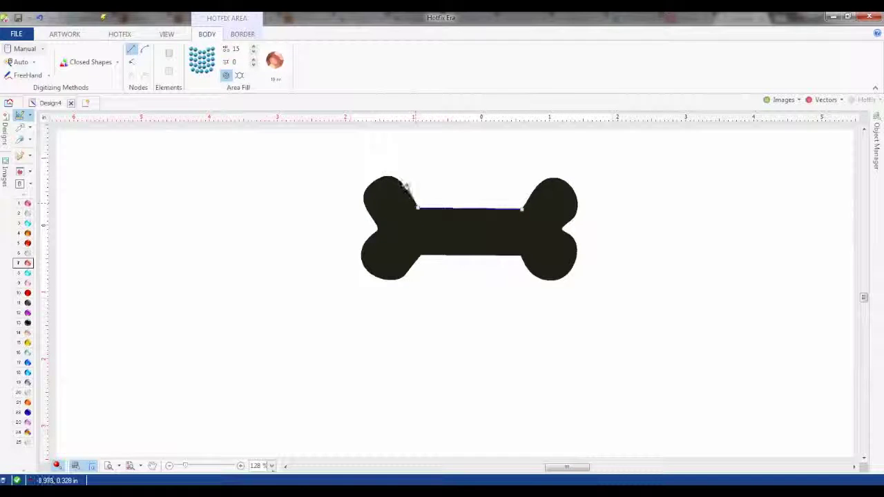
left_click(405, 185)
left_click(394, 177)
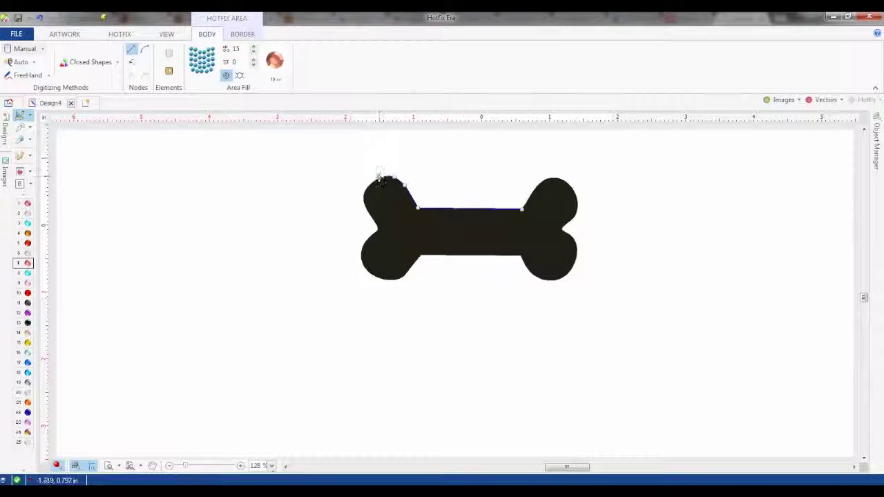
left_click(378, 177)
left_click(367, 185)
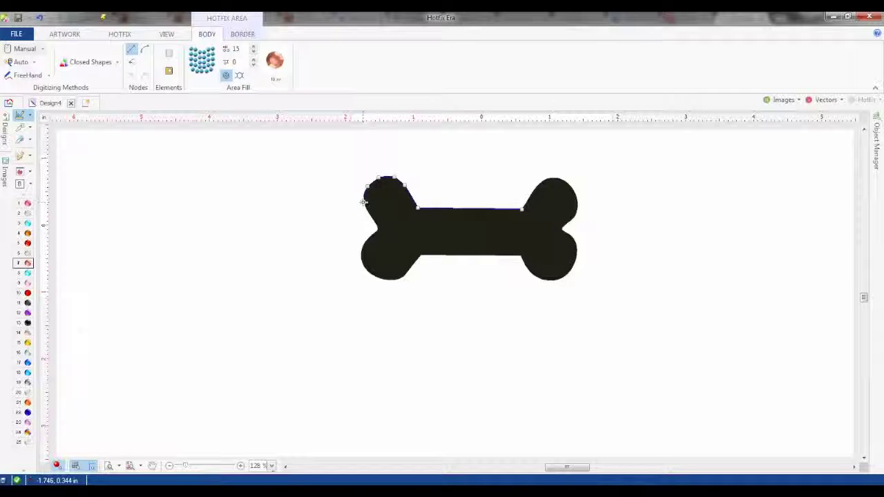
left_click(363, 201)
Step: Trace the left notch, lower-left lobe and bottom edge to the right neck corner
left_click(377, 229)
left_click(365, 240)
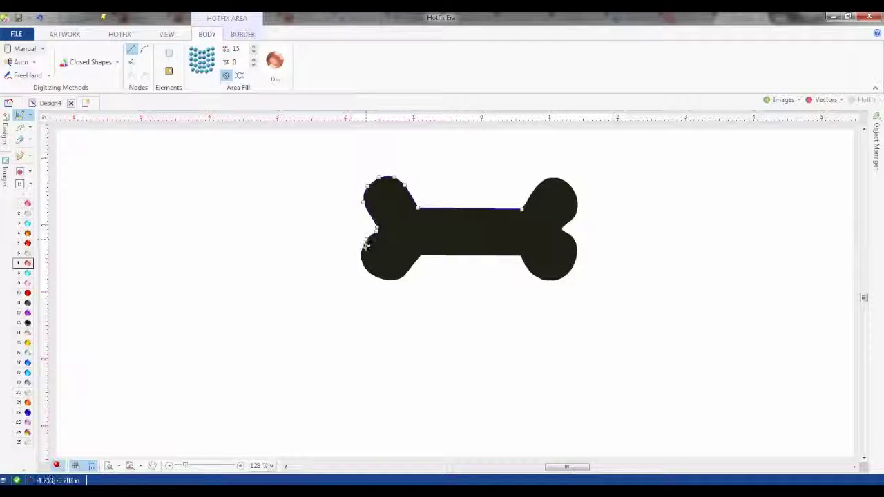
left_click(360, 254)
left_click(368, 271)
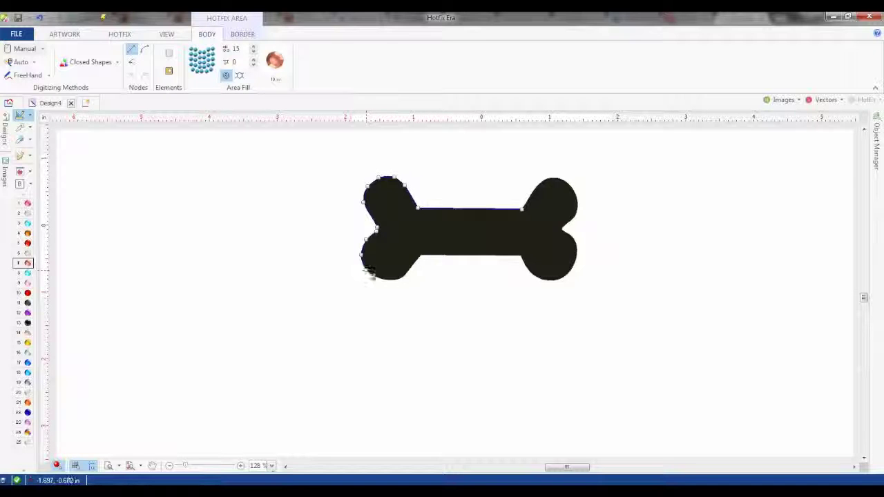
left_click(380, 280)
left_click(399, 276)
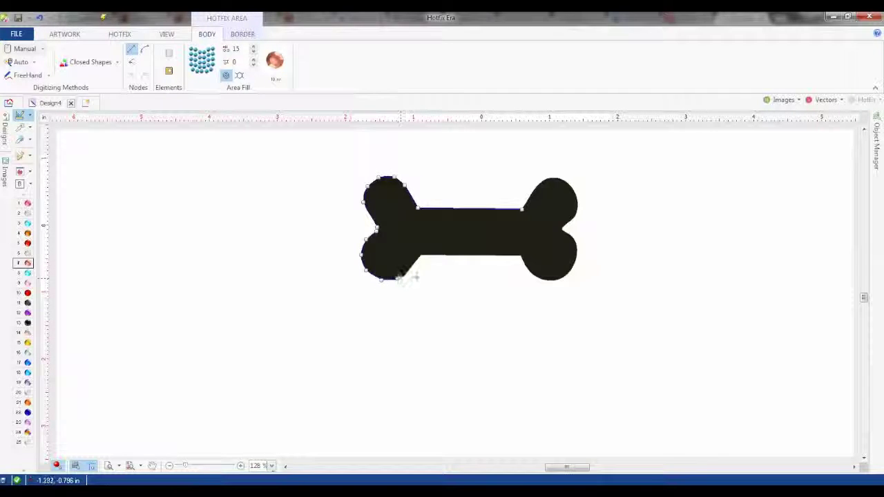
left_click(421, 254)
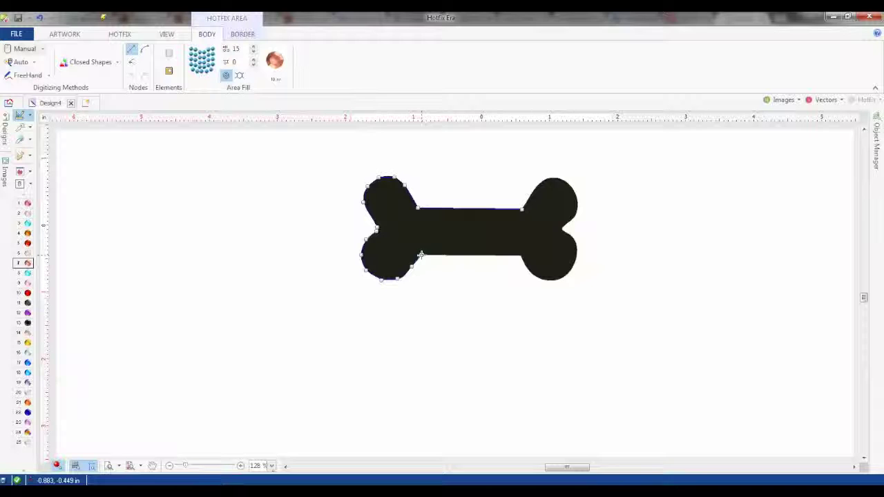
left_click(520, 256)
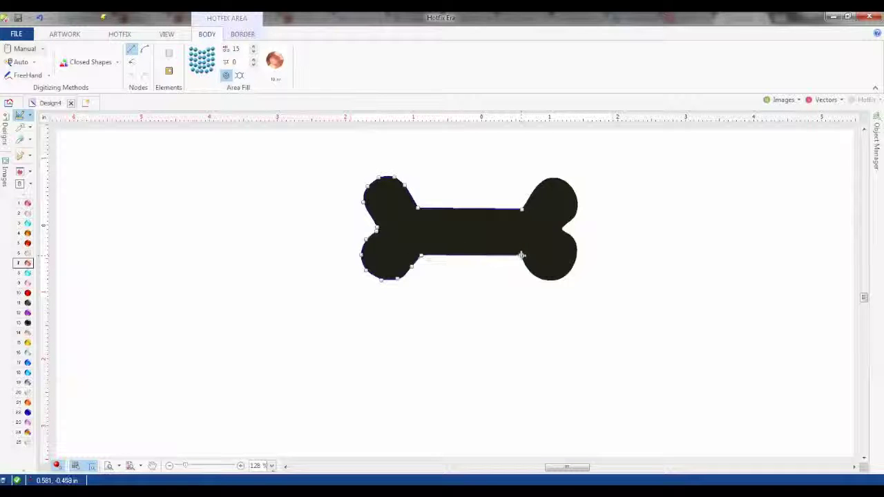
Step: Trace around the lower-right lobe and into the right-side notch
left_click(525, 268)
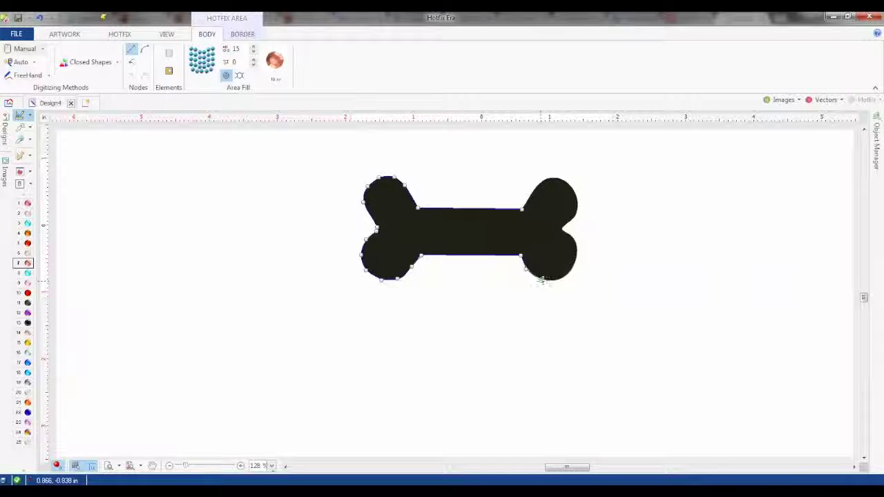
left_click(543, 279)
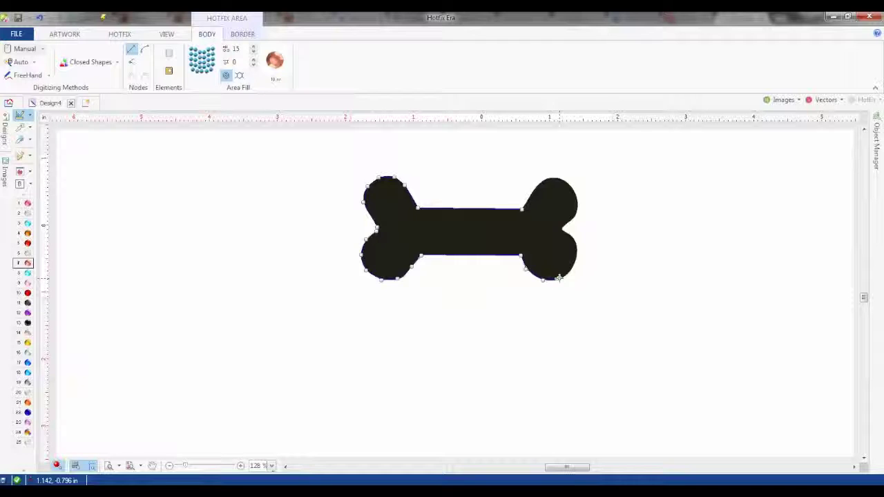
left_click(559, 277)
left_click(573, 265)
left_click(576, 248)
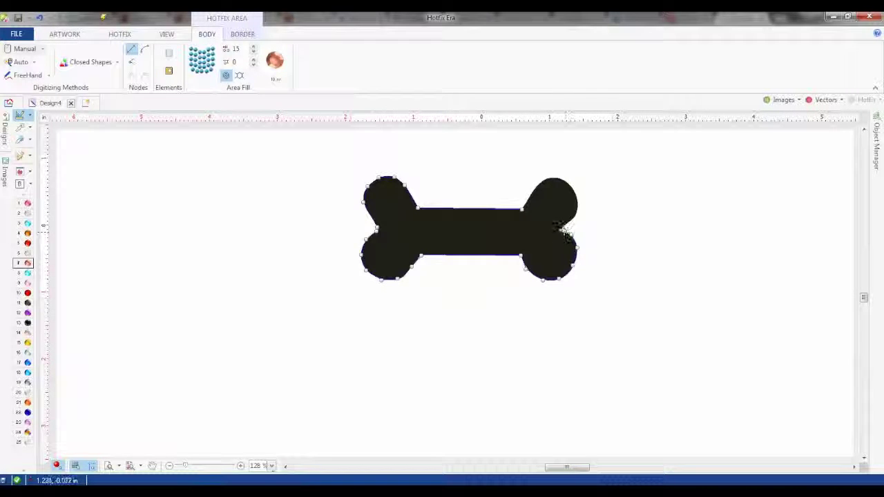
left_click(562, 229)
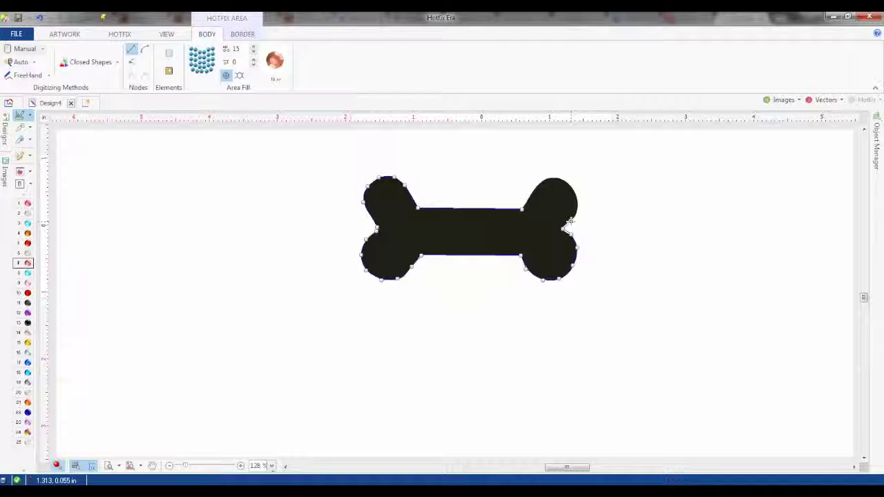
Step: Trace across the upper-right lobe and close the outline at the top-right corner
left_click(570, 221)
left_click(577, 207)
left_click(574, 189)
left_click(564, 180)
left_click(550, 178)
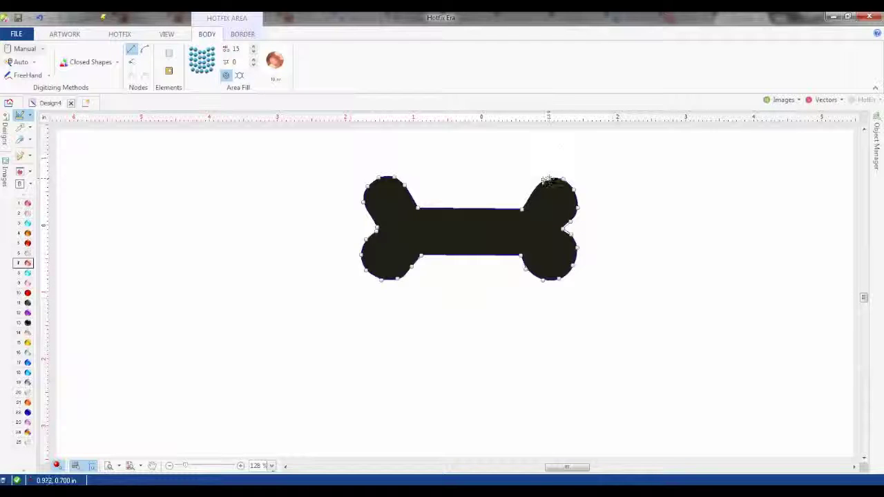
left_click(534, 188)
left_click(522, 208)
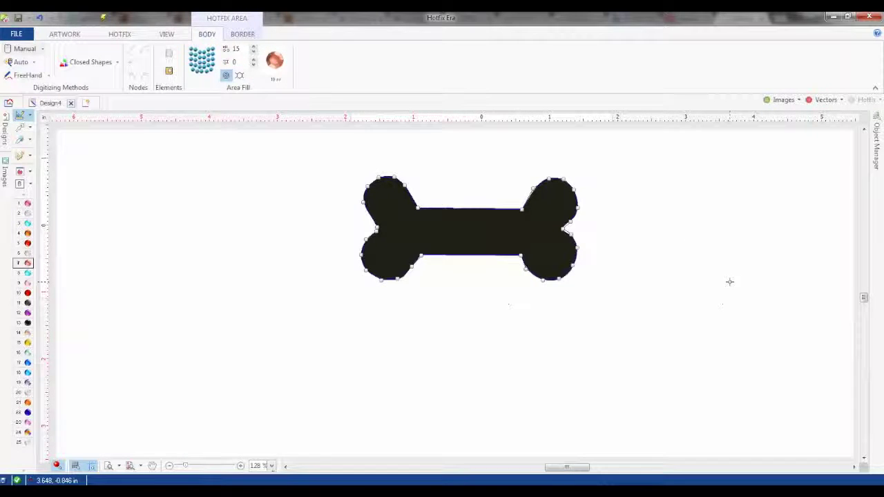
Step: Finish the area so the bone fills with 128 copper stones, then zoom in
key("Return")
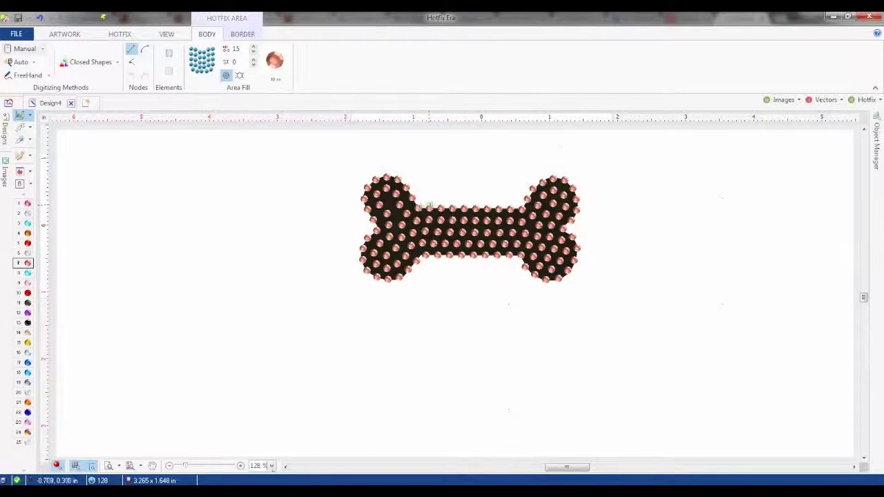
scroll(392, 238, "up", 2)
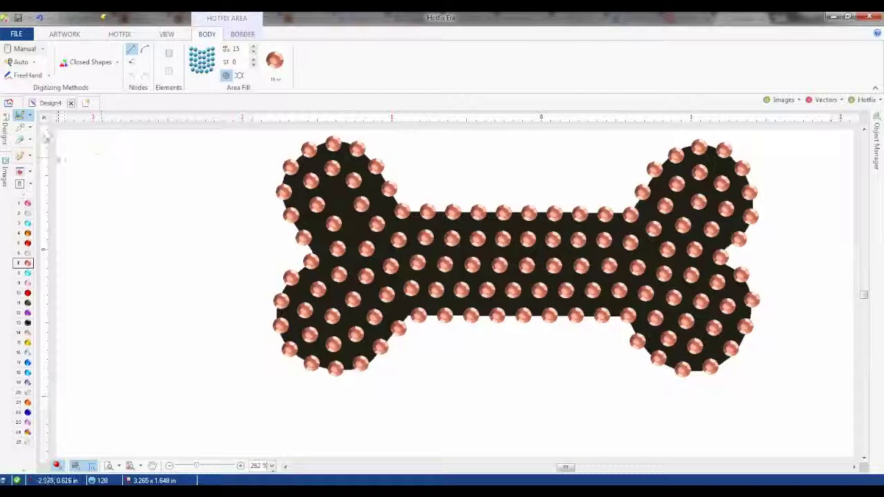
Step: Drag two stones into the gaps of the bone's upper-left lobe
left_click(20, 139)
left_click_drag(333, 223, 310, 179)
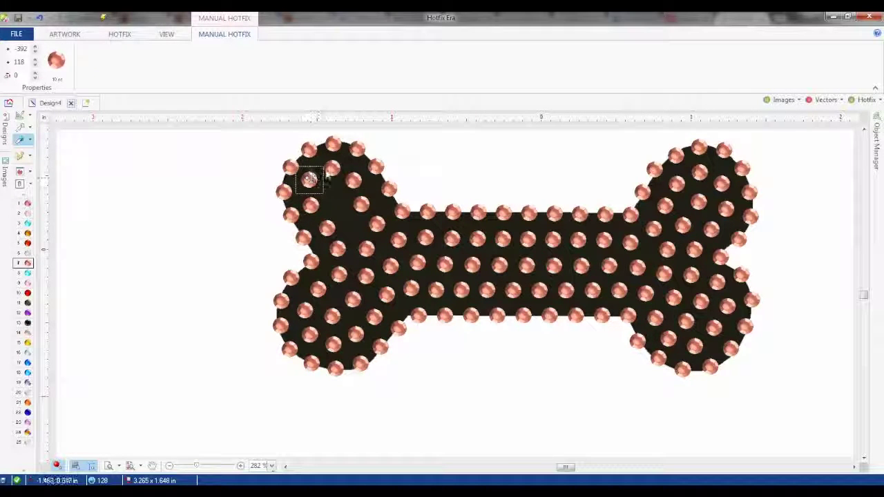
left_click(361, 203)
left_click_drag(361, 204, 364, 203)
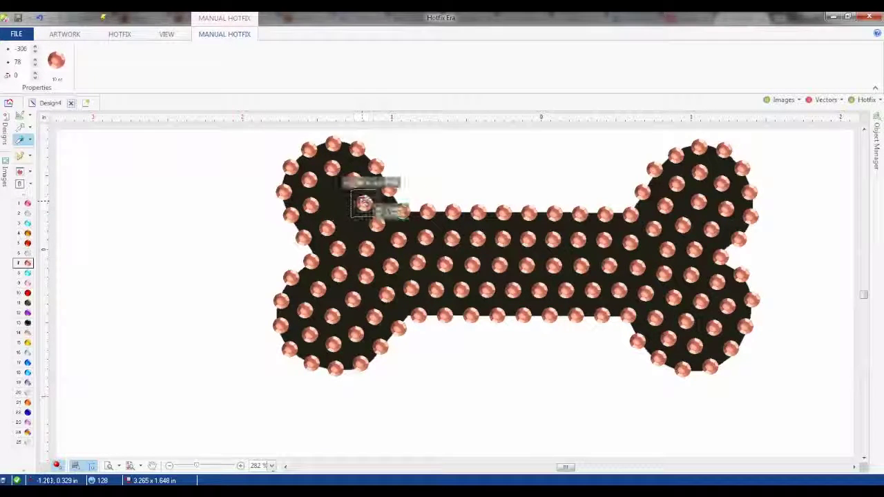
Step: Add two new stones by hand in the left-end gaps, bringing the total to 130
left_click(56, 60)
left_click(56, 60)
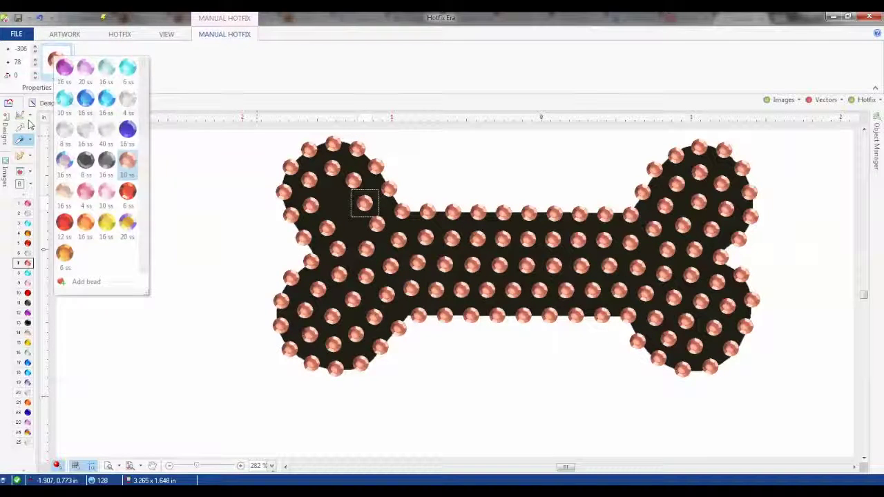
left_click(22, 127)
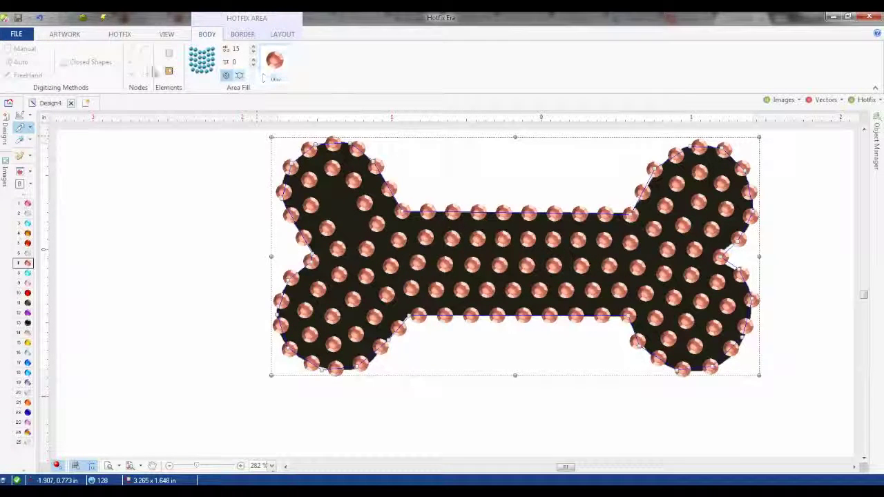
left_click(119, 34)
left_click(125, 65)
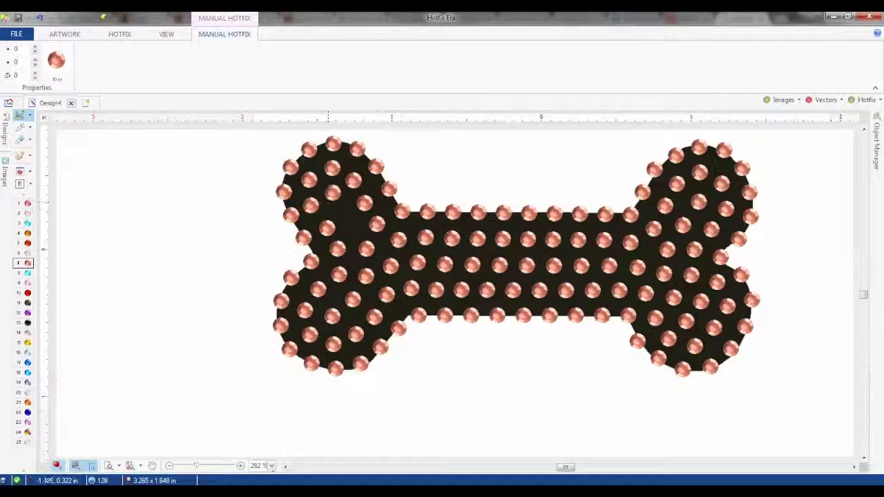
left_click(332, 196)
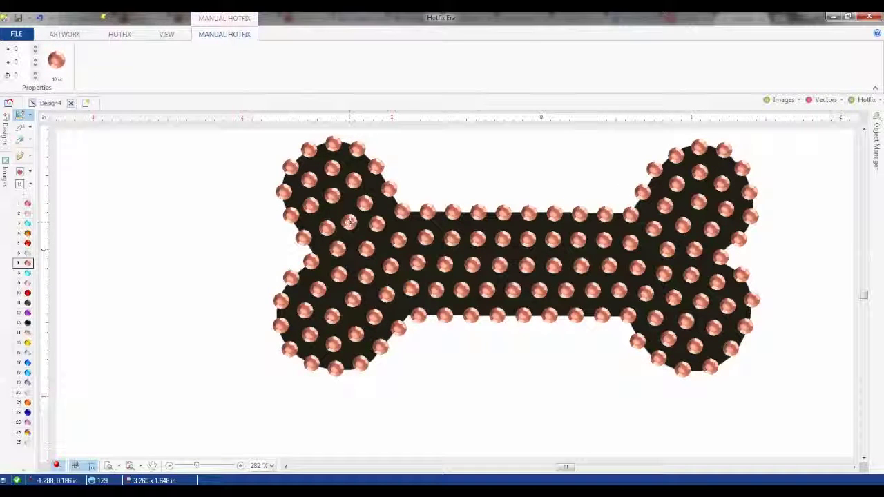
left_click(350, 221)
scroll(626, 302, "down", 1)
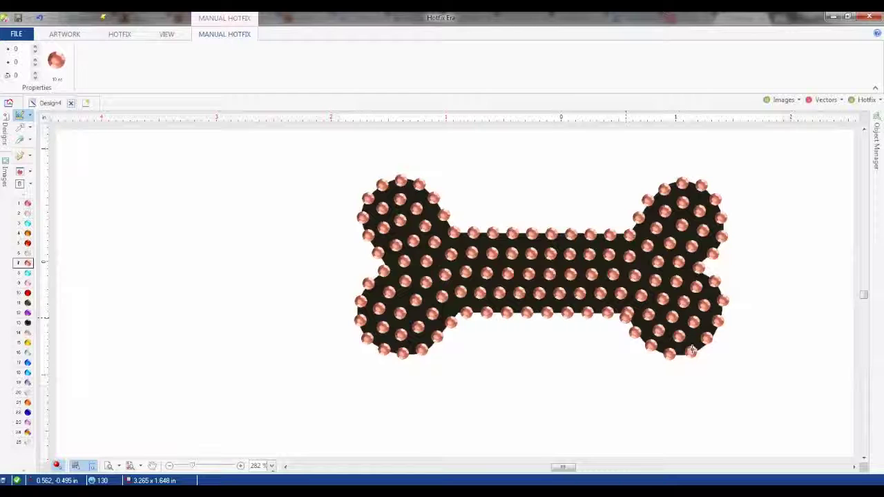